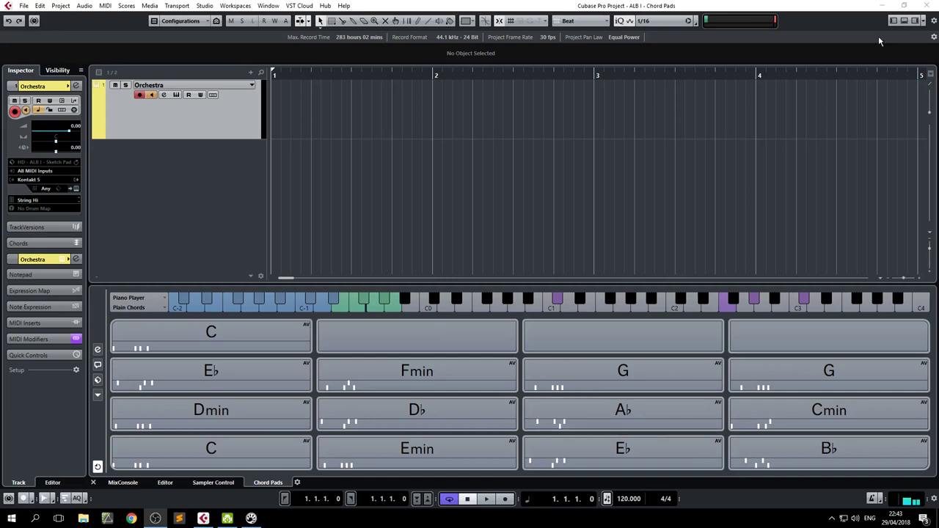
Step: Show the Audio Performance meter and glance through the Project menu without choosing a command
left_click(907, 21)
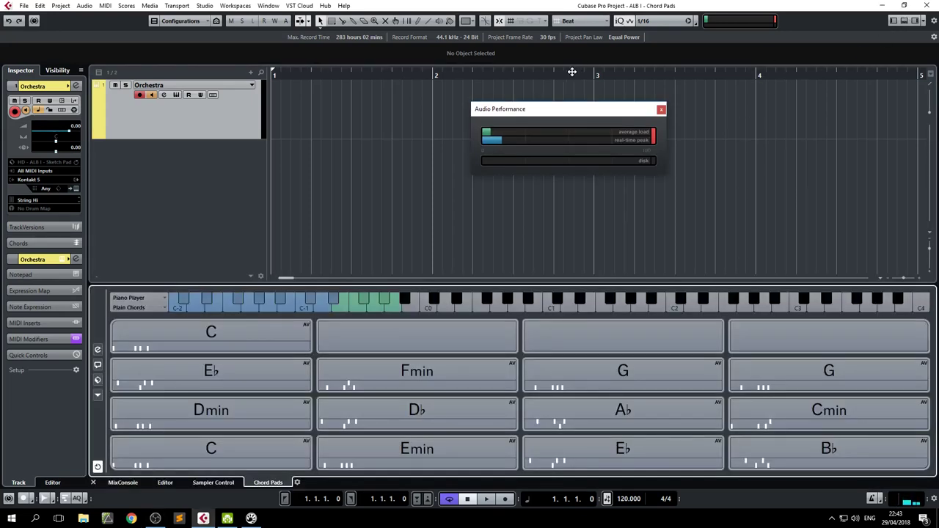
left_click(60, 6)
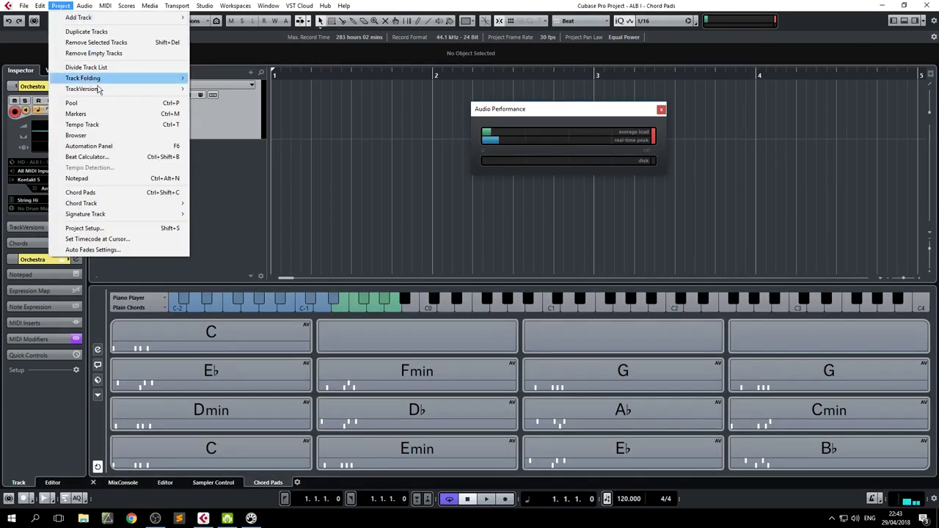
left_click(417, 199)
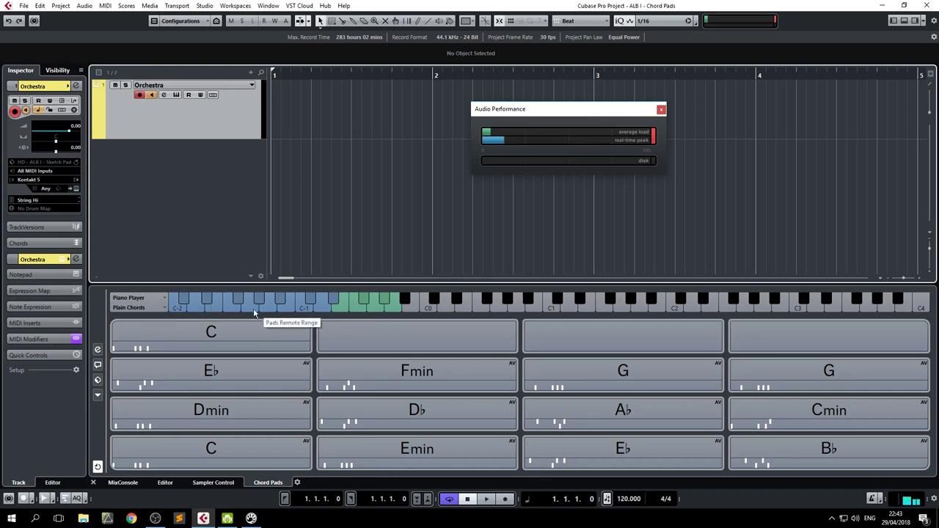
left_click(99, 352)
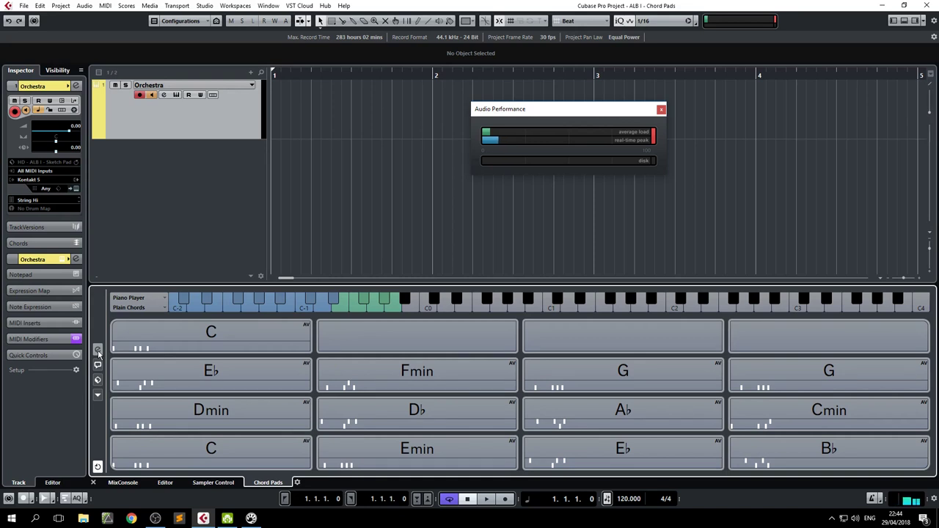
Step: Record the C chord pad (C1, E2, G2, C3) into bars 2–3 of Orchestra and check its notes
left_click_drag(435, 70, 588, 66)
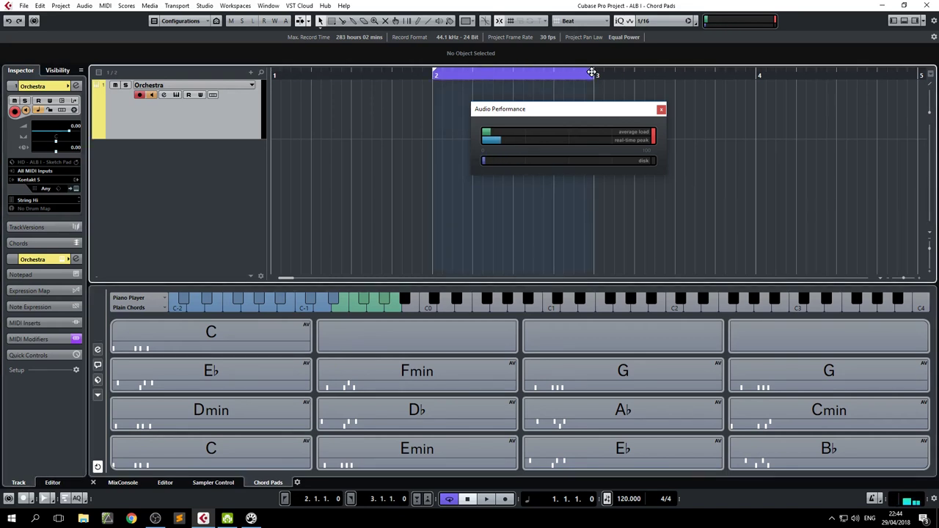
left_click(661, 108)
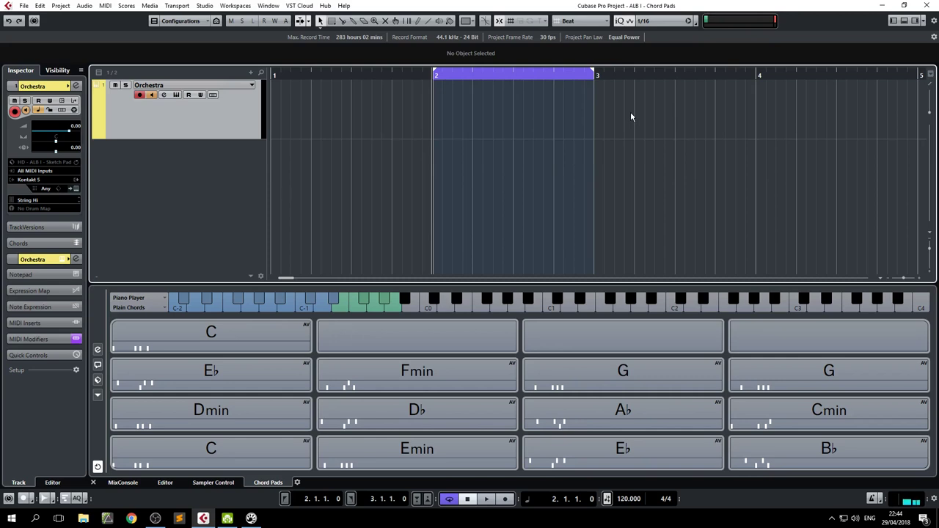
left_click(269, 334)
key("KP_Multiply")
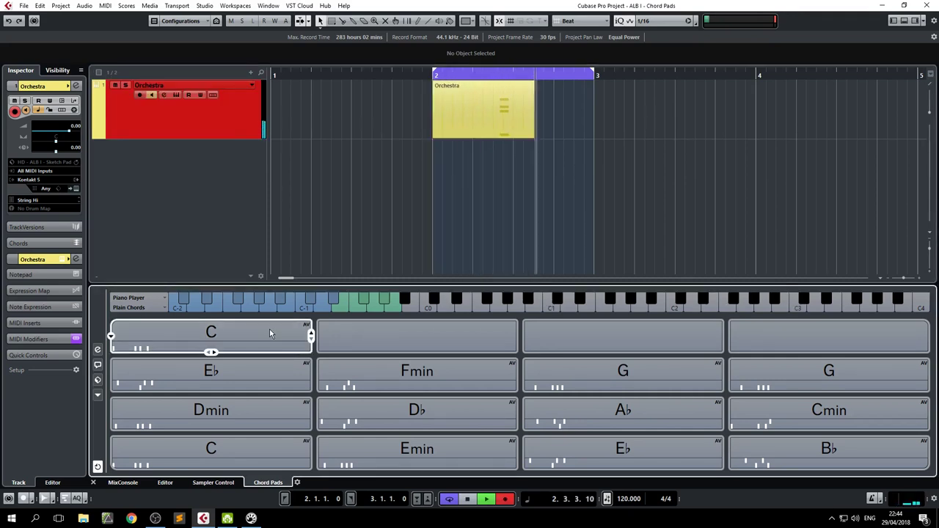
key("space")
double_click(493, 126)
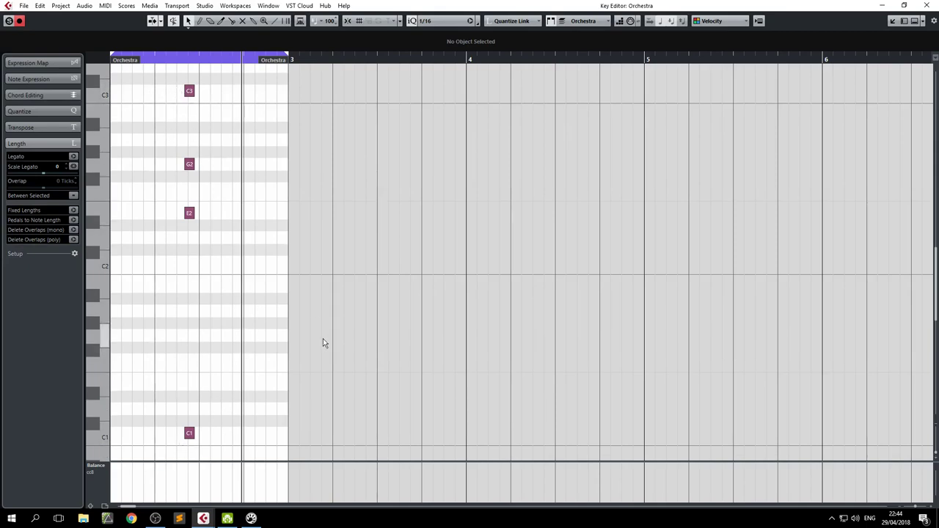
key("Escape")
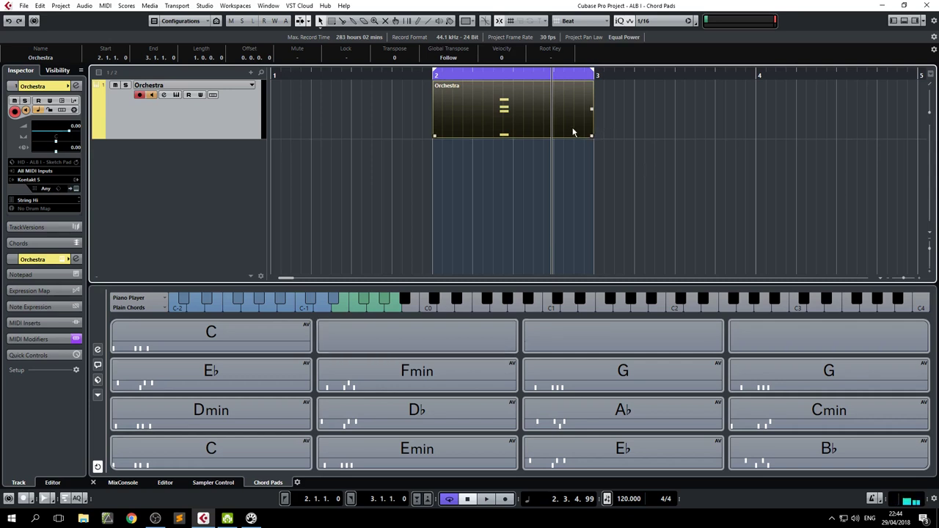
Step: Delete the one-bar part and record a multi-chord progression from bar 2 to bar 5 instead
key("g")
key("g")
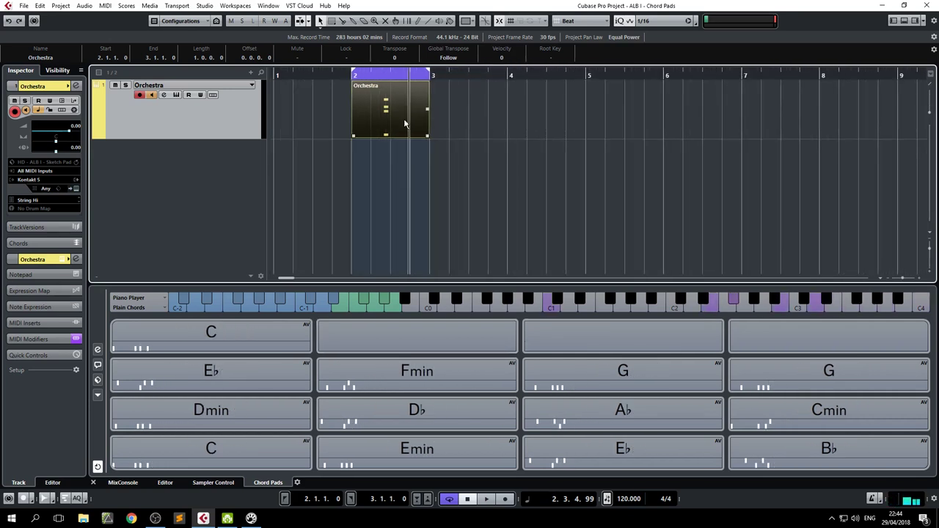
key("Delete")
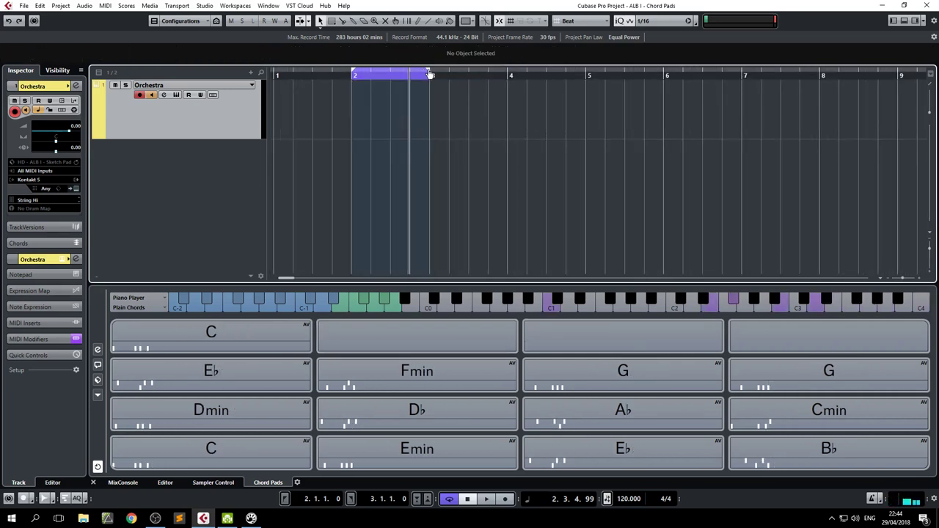
left_click_drag(429, 73, 726, 100)
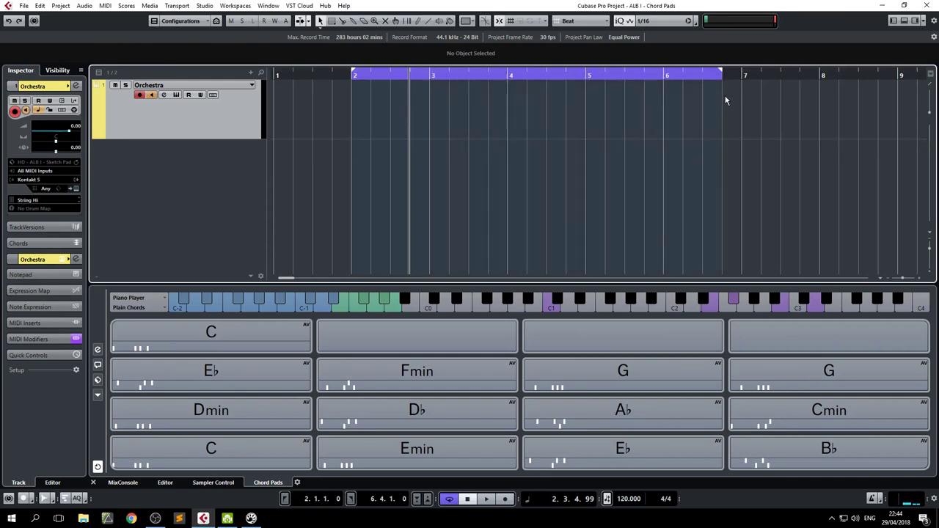
key("KP_Multiply")
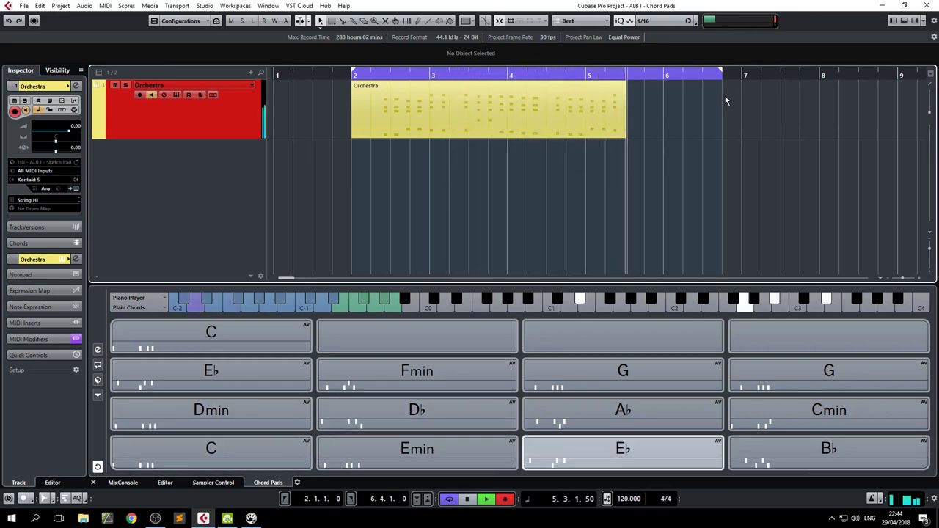
key("space")
double_click(577, 131)
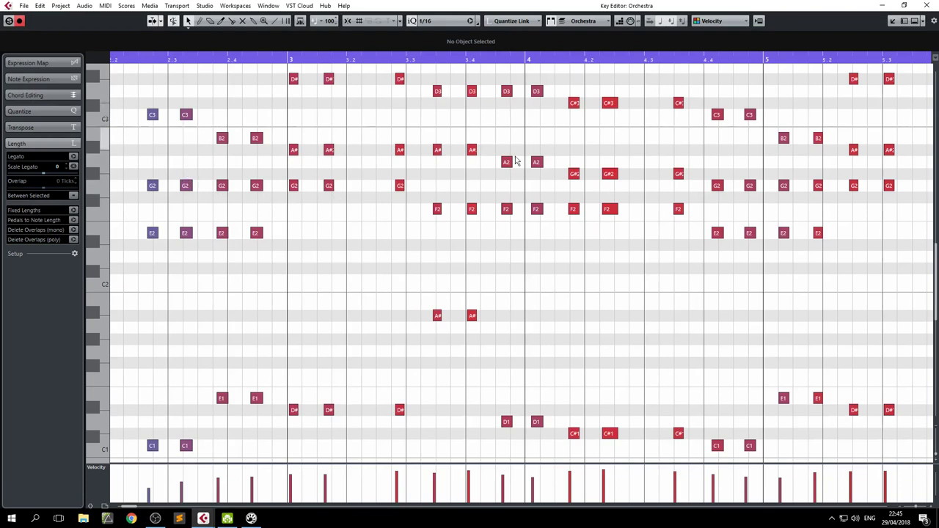
Step: Keep Piano Player with Plain Chords and open the Chord Pads Custom voicing settings
key("ctrl+w")
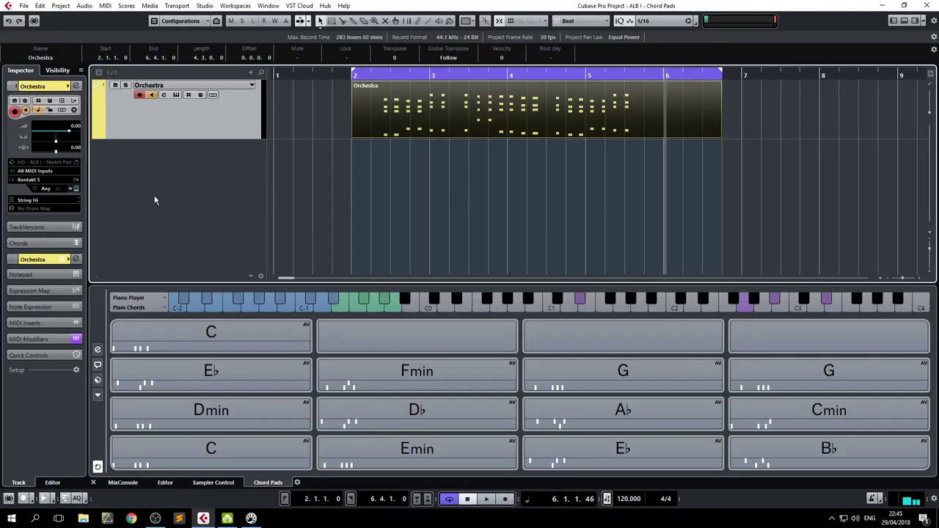
left_click(129, 300)
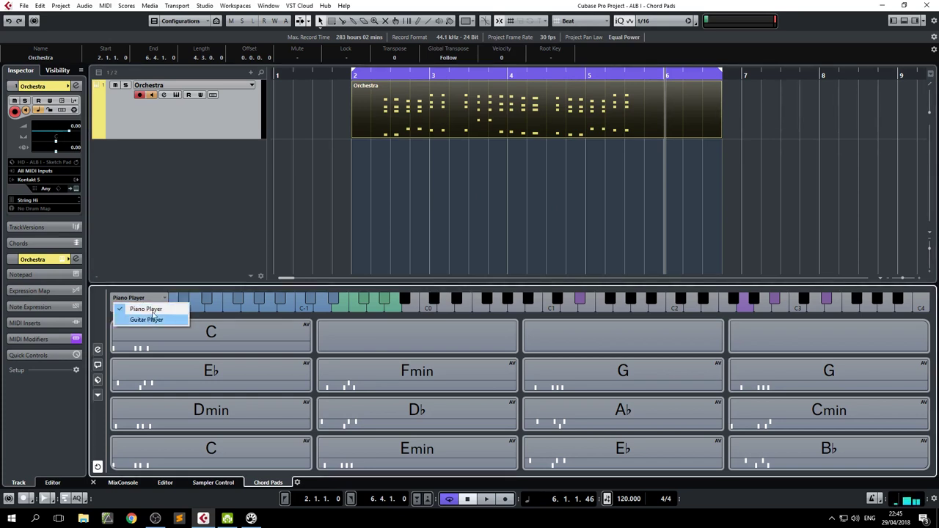
left_click(171, 285)
left_click(134, 308)
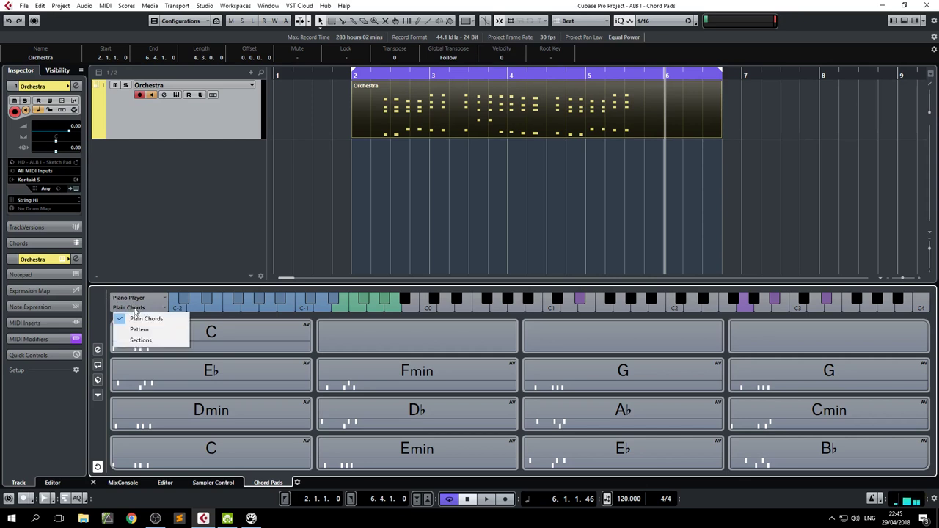
left_click(97, 349)
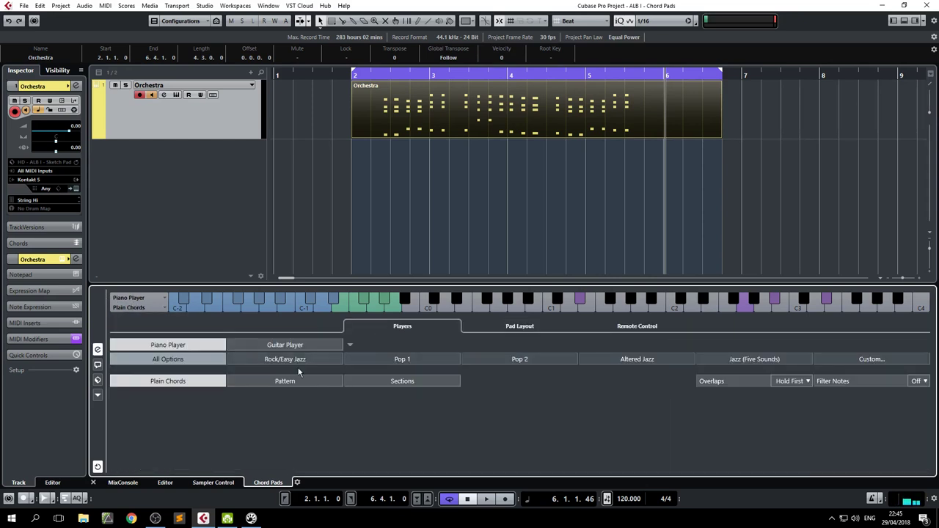
left_click(841, 360)
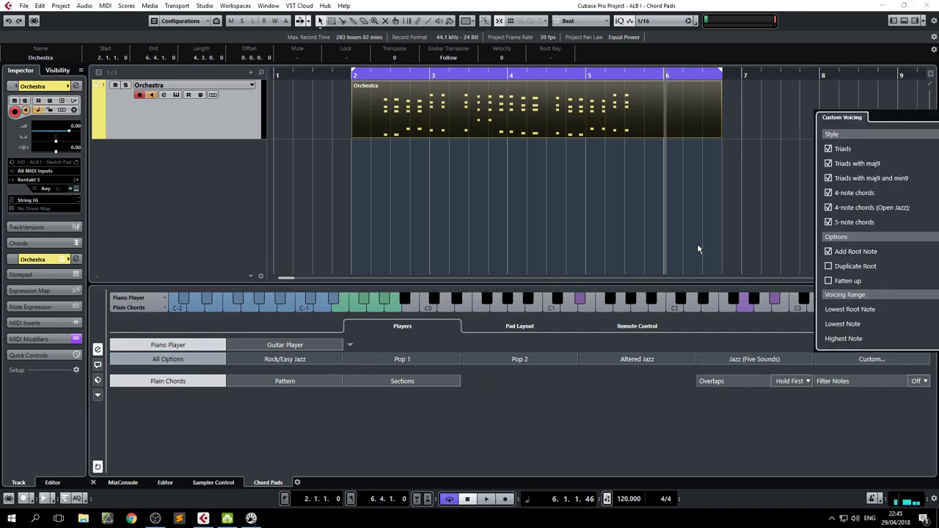
Step: Reopen the Orchestra part in the Key Editor with notes coloured by MIDI channel
left_click(97, 349)
double_click(468, 124)
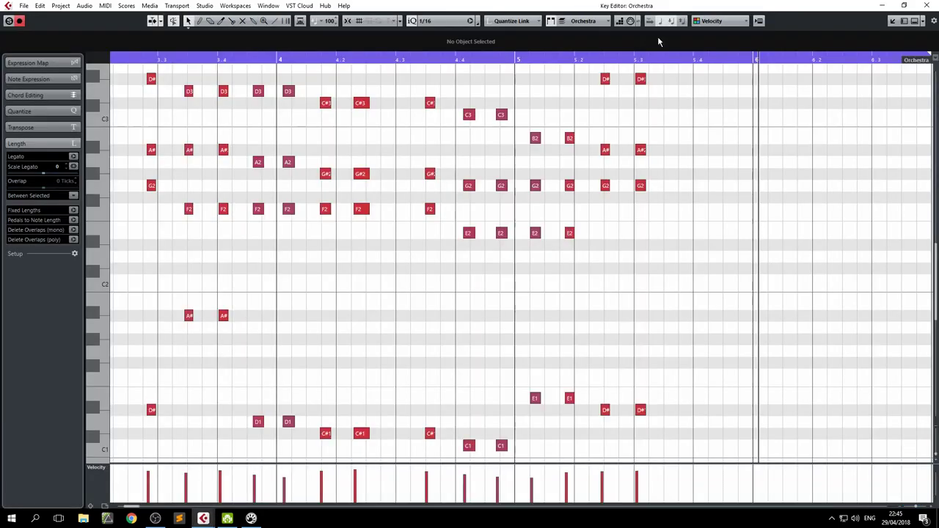
left_click(719, 22)
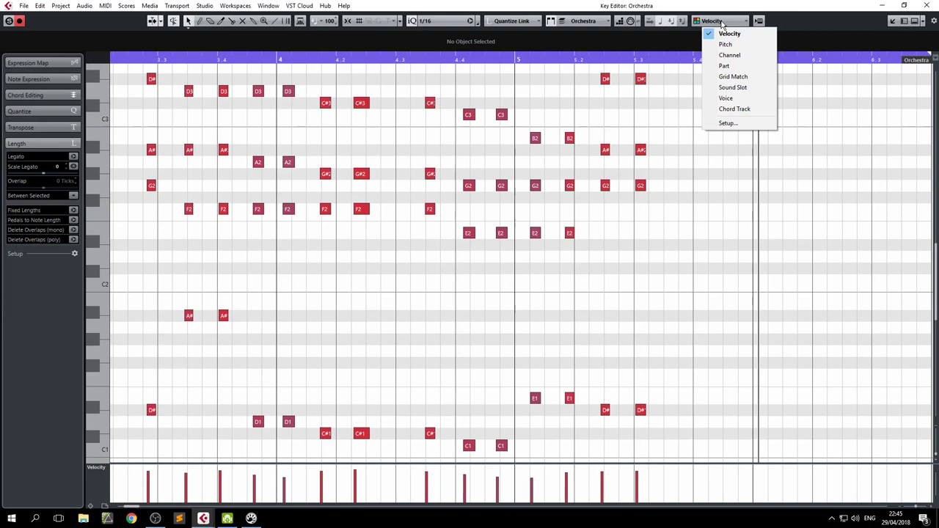
left_click(742, 58)
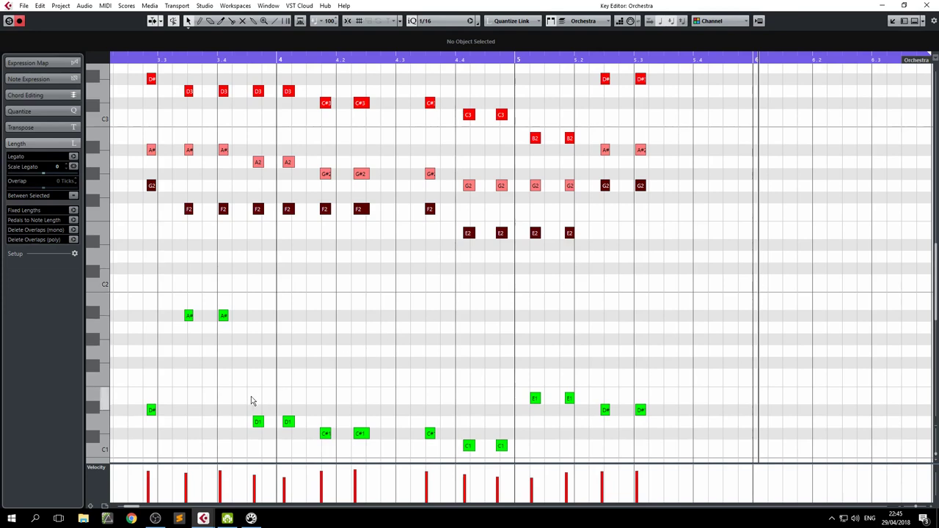
Step: Select the first chord's D#1, G2, A#2 and D#3 notes to inspect their channels
left_click_drag(183, 432, 135, 407)
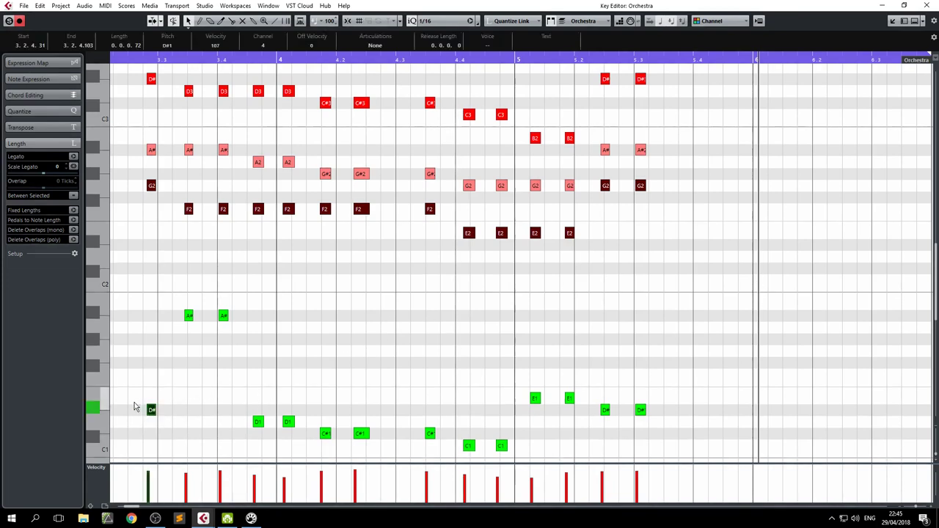
left_click_drag(149, 231, 138, 185)
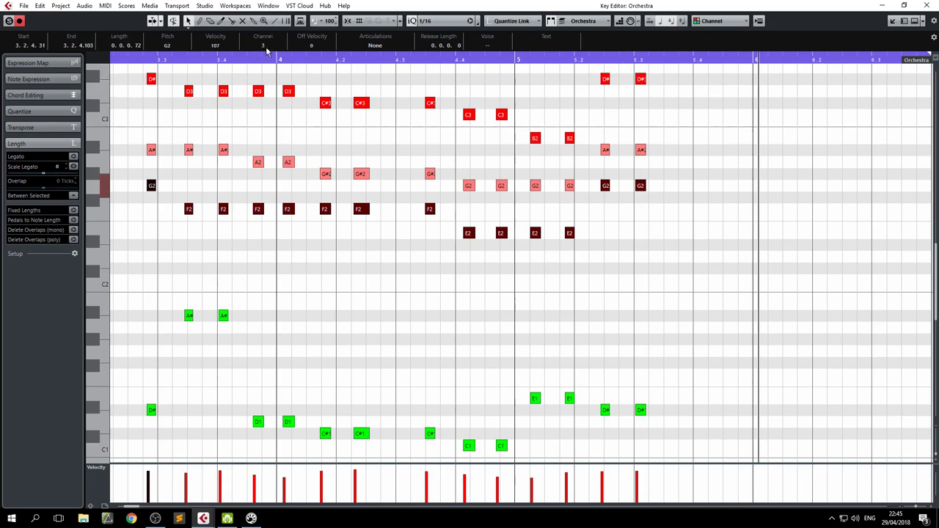
left_click_drag(147, 168, 164, 144)
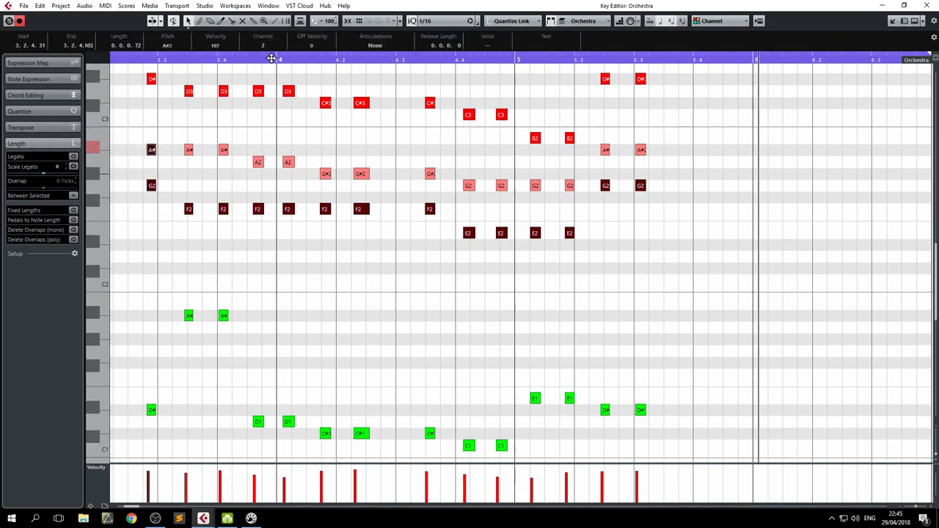
left_click(147, 85)
mouse_move(144, 129)
left_mouse_down()
mouse_move(163, 154)
mouse_move(139, 197)
left_mouse_up()
mouse_move(130, 362)
left_mouse_down()
mouse_move(151, 419)
mouse_move(142, 390)
left_mouse_up()
left_click_drag(140, 256, 147, 138)
left_click(157, 79)
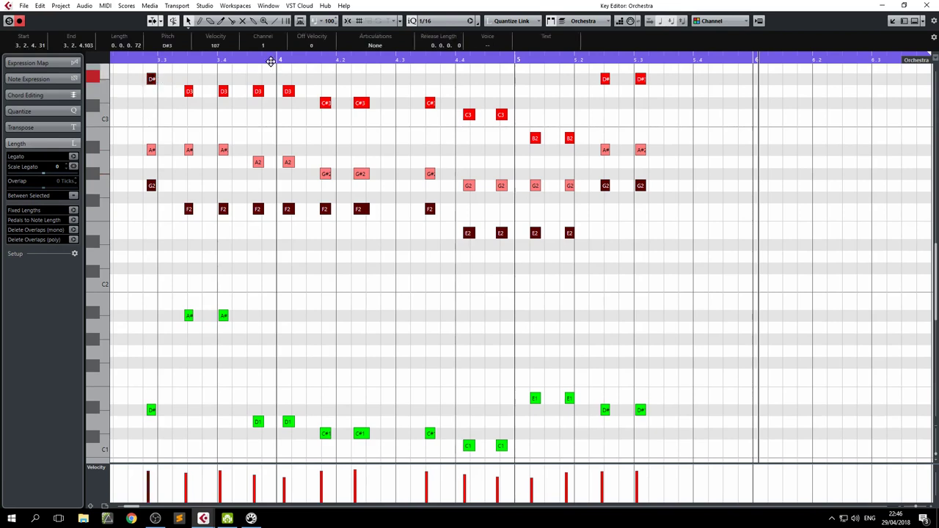
left_click(168, 119)
Step: Read the MIDI channels of D#3, A#2, G2 and D#1 in turn, then close the Key Editor
left_click_drag(139, 101, 159, 75)
left_click_drag(145, 124, 159, 170)
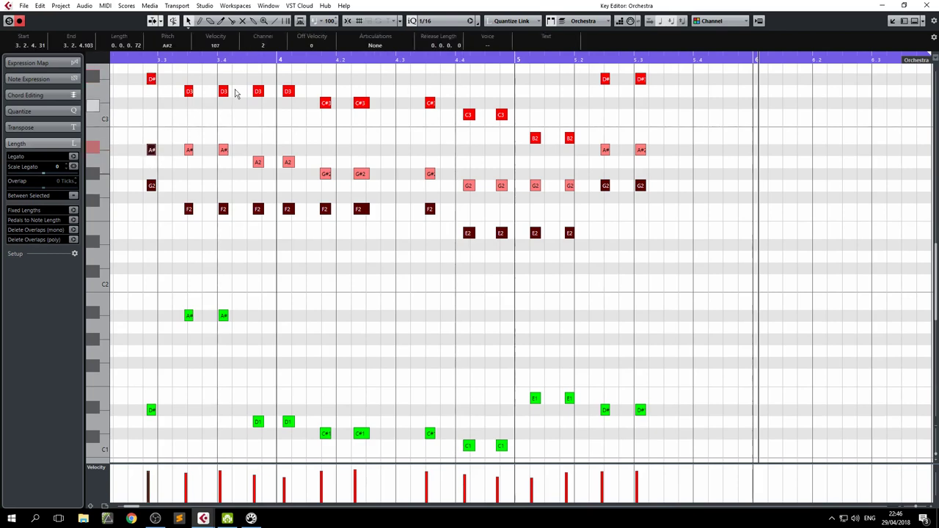
left_click_drag(168, 214, 125, 176)
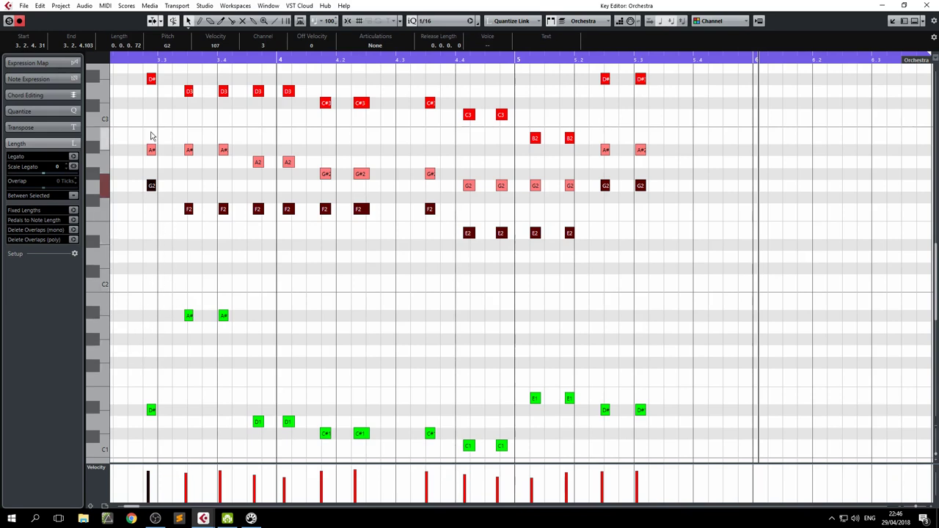
left_click_drag(149, 354, 170, 443)
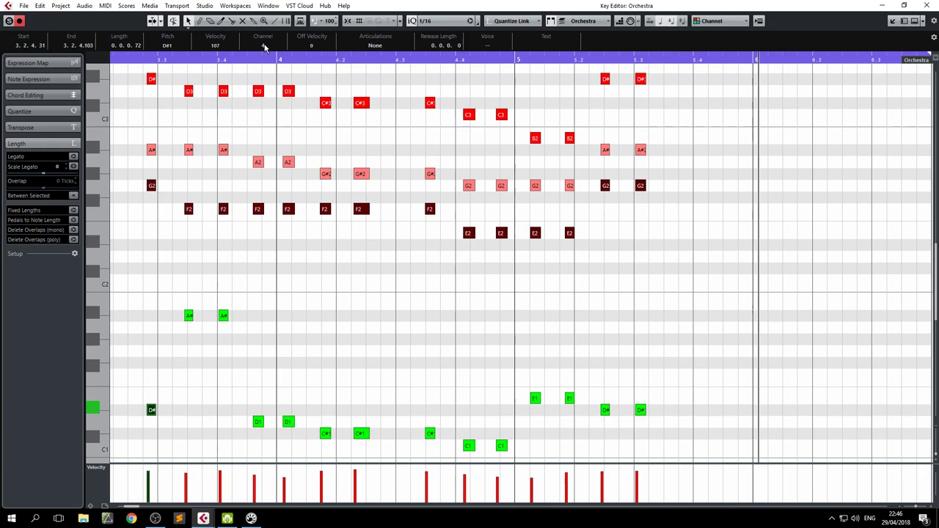
key("Return")
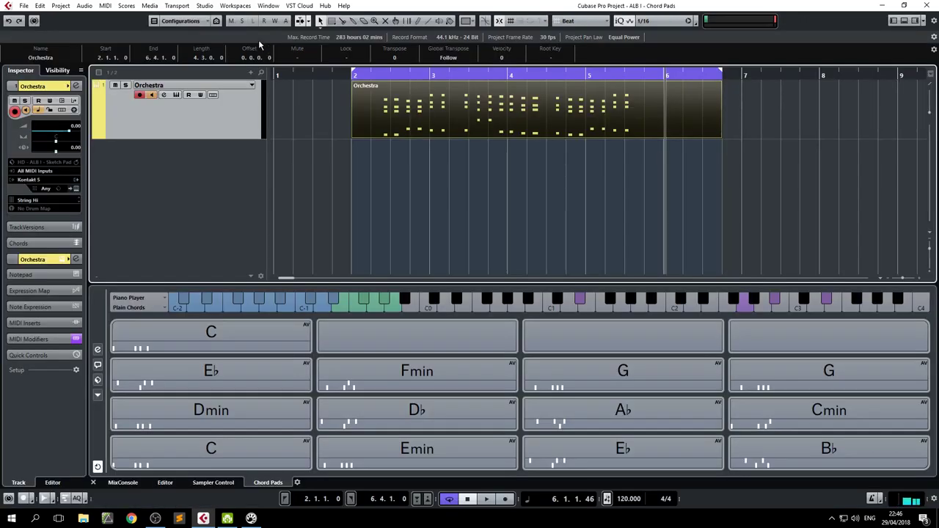
Step: Leave the Orchestra track's MIDI channel on Any and open its Kontakt instrument window
left_click(47, 190)
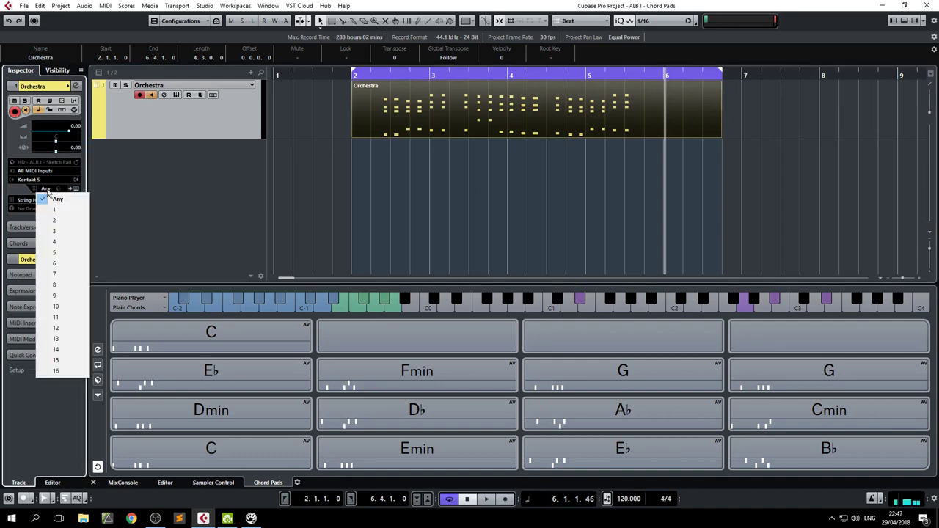
left_click(139, 202)
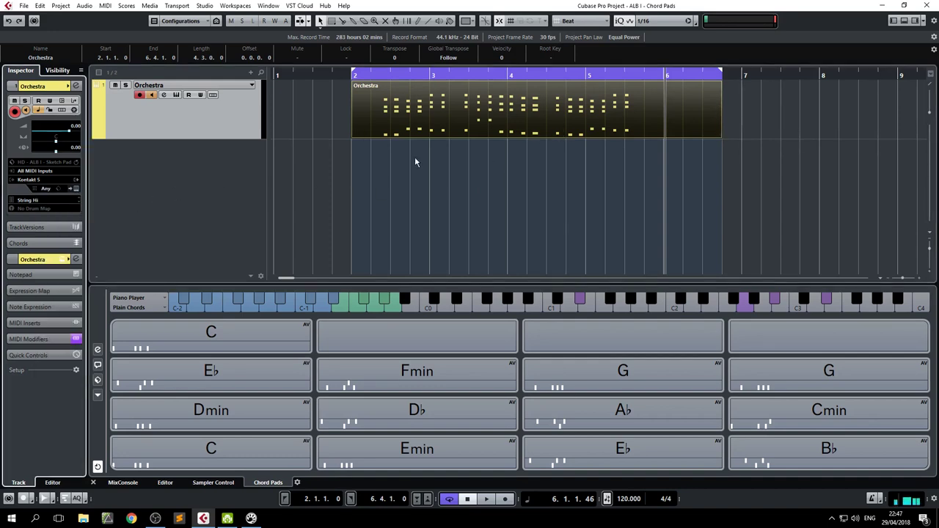
left_click(77, 189)
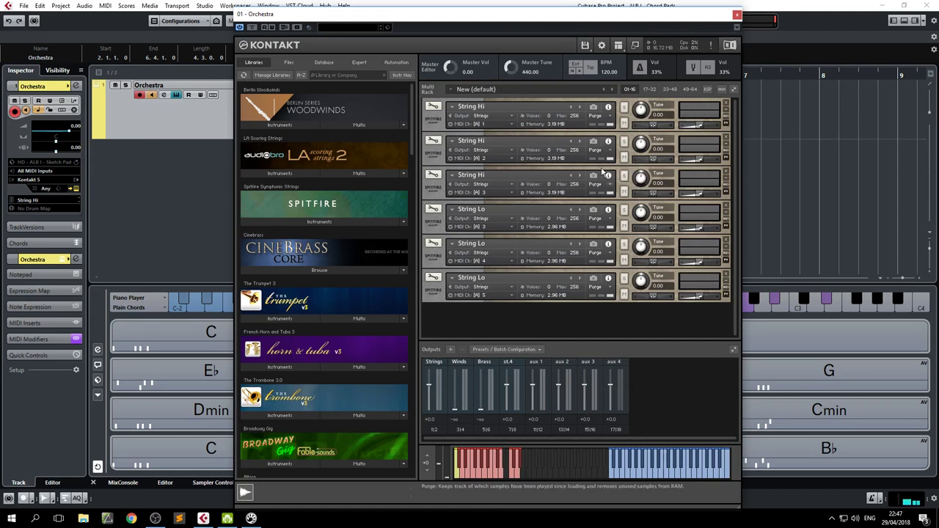
Step: Page through Kontakt's woodwind and brass rack pages, then return to the 01–16 strings page
left_click(649, 88)
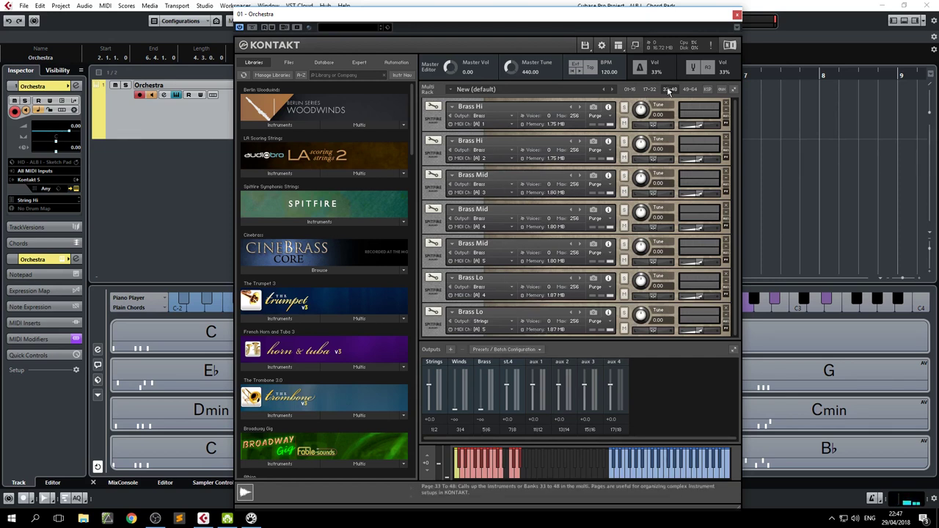
left_click(649, 89)
left_click(630, 90)
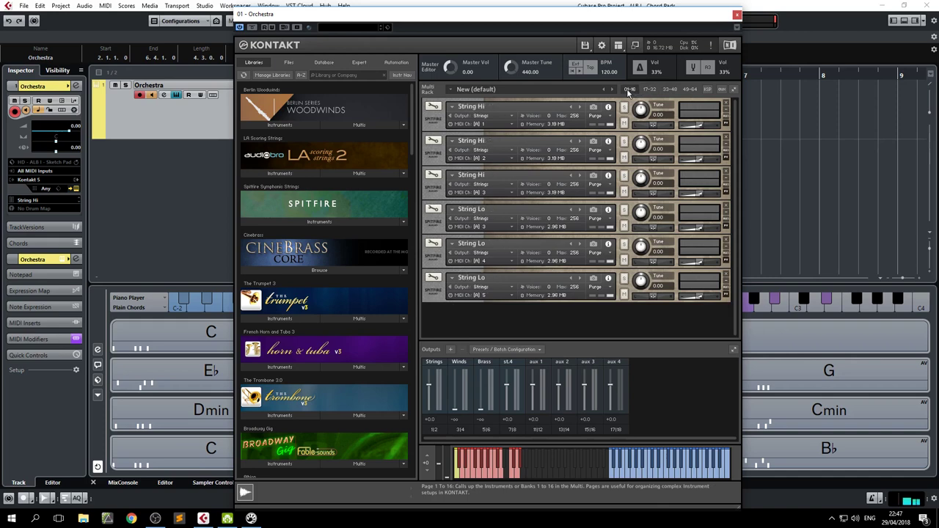
Step: Change the Orchestra track's MIDI channel from Any to 1, close Kontakt and call up the add-track menu
left_click(737, 15)
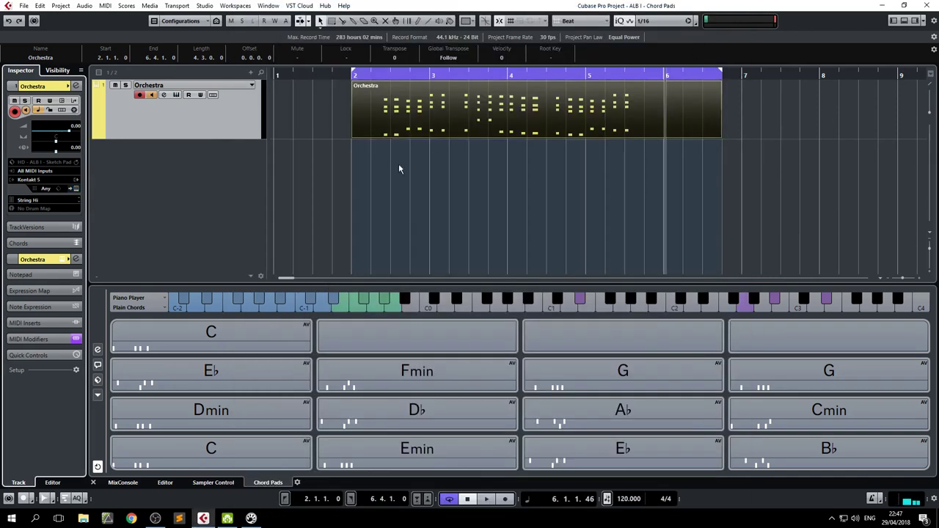
left_click(45, 187)
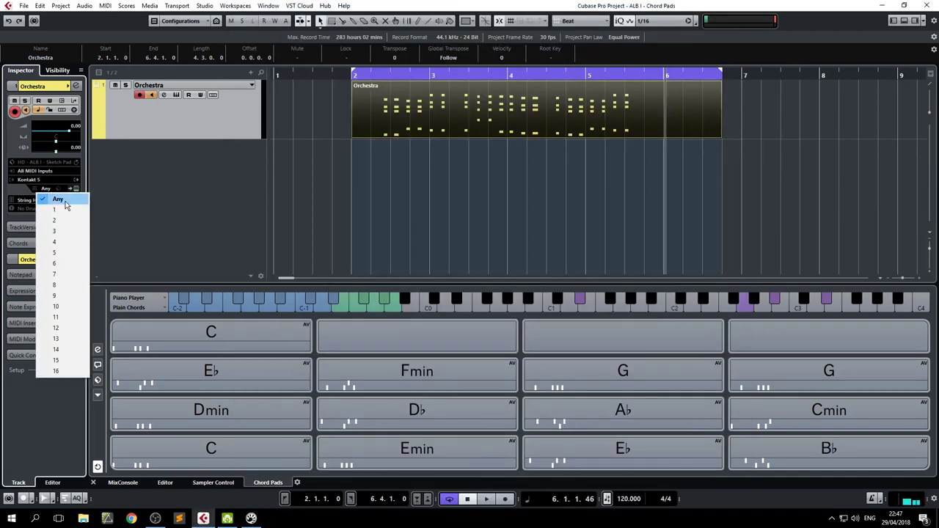
left_click(59, 198)
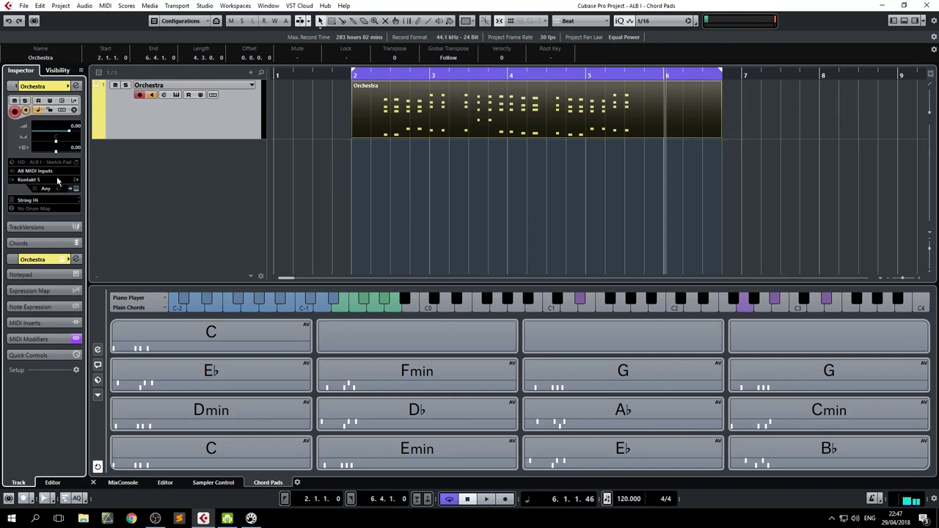
left_click(43, 190)
left_click(61, 212)
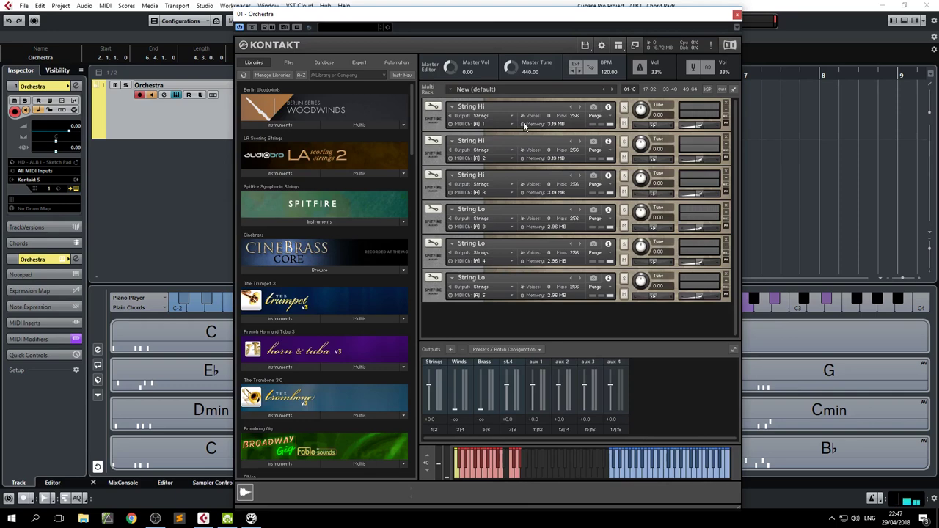
key("Escape")
right_click(172, 179)
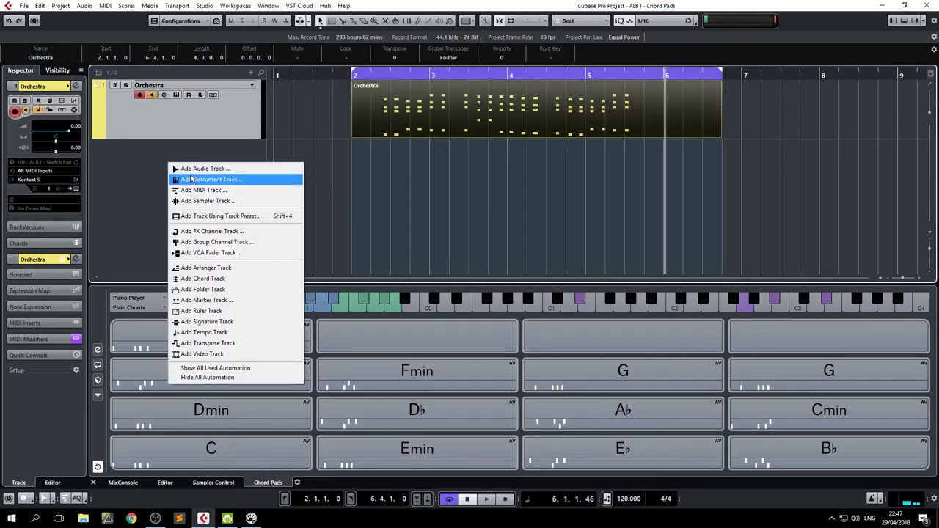
Step: Add an instrument track loaded with Kontakt 5, found by searching 'kon'
left_click(196, 179)
left_click_drag(452, 264, 445, 132)
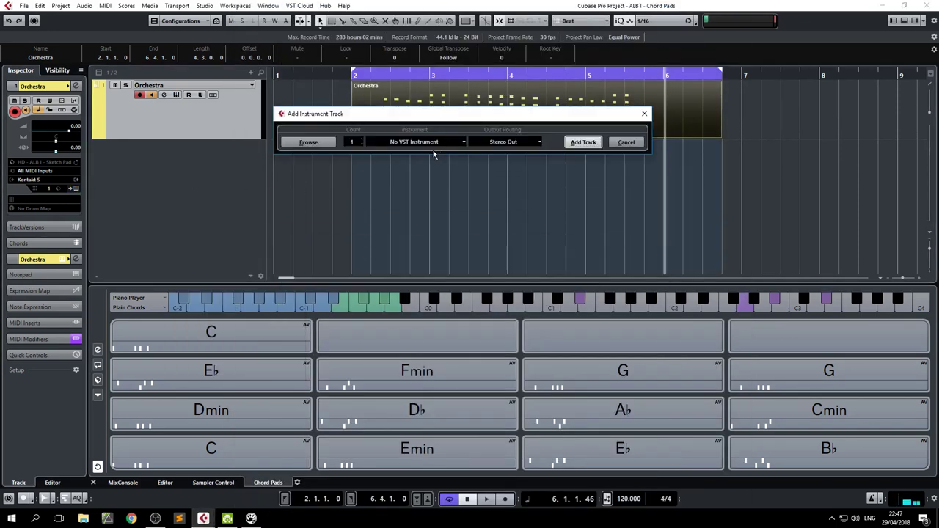
left_click(431, 143)
type("kon")
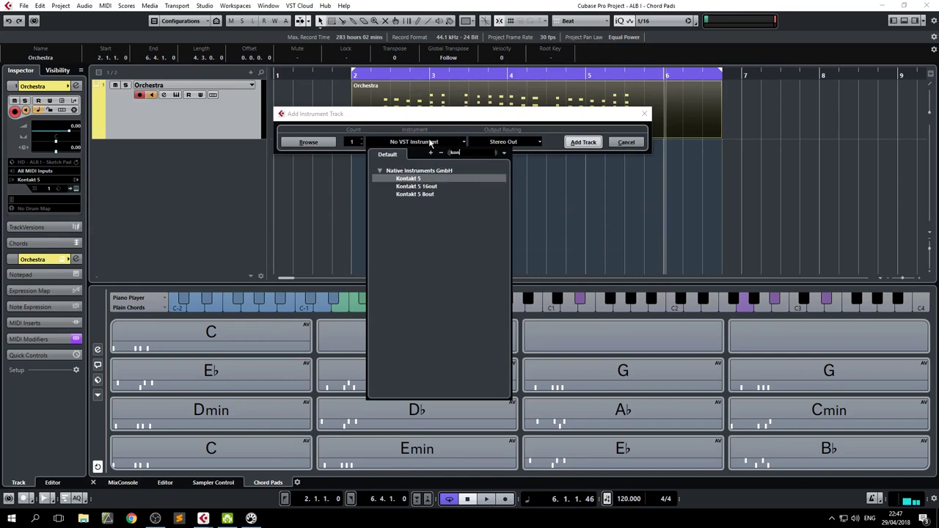
double_click(407, 179)
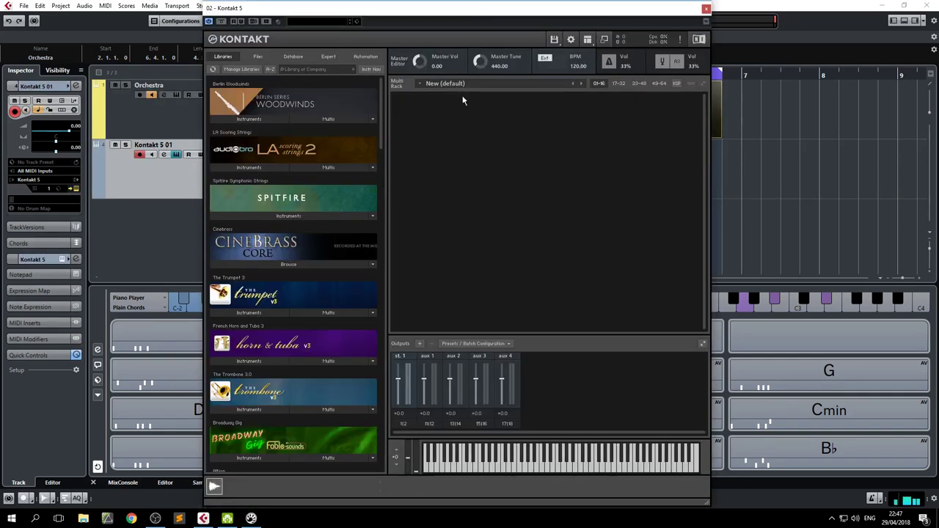
scroll(304, 290, "down", 5)
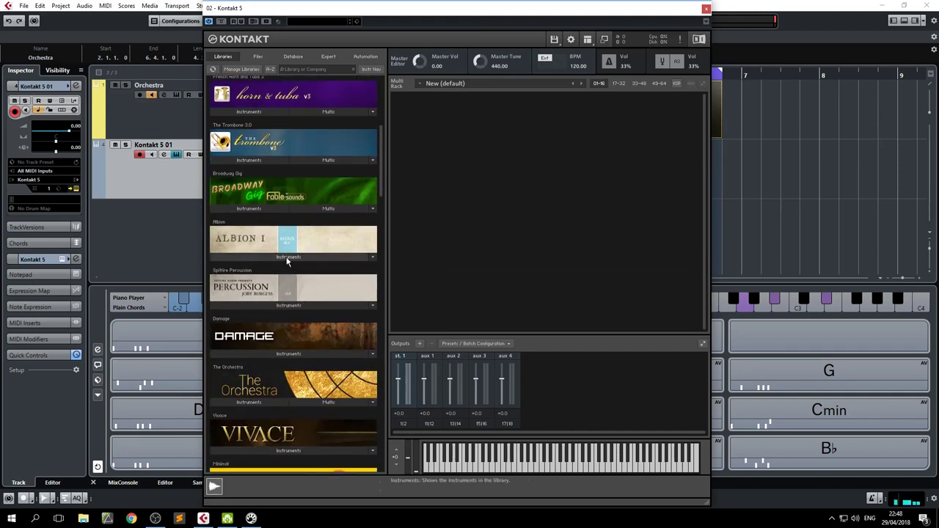
Step: Open Albion I's Individual patches and load String Hi - Ostinatum (Spic) on channel 1
left_click(288, 257)
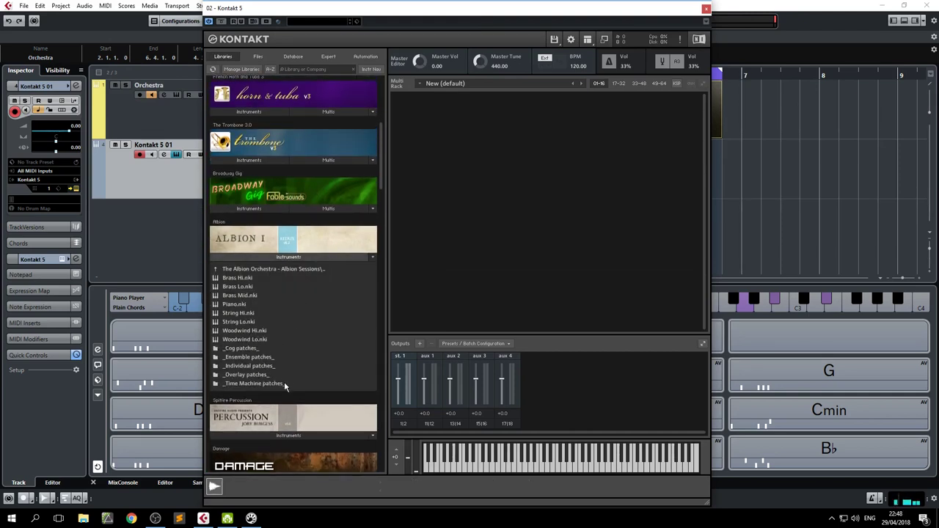
double_click(253, 366)
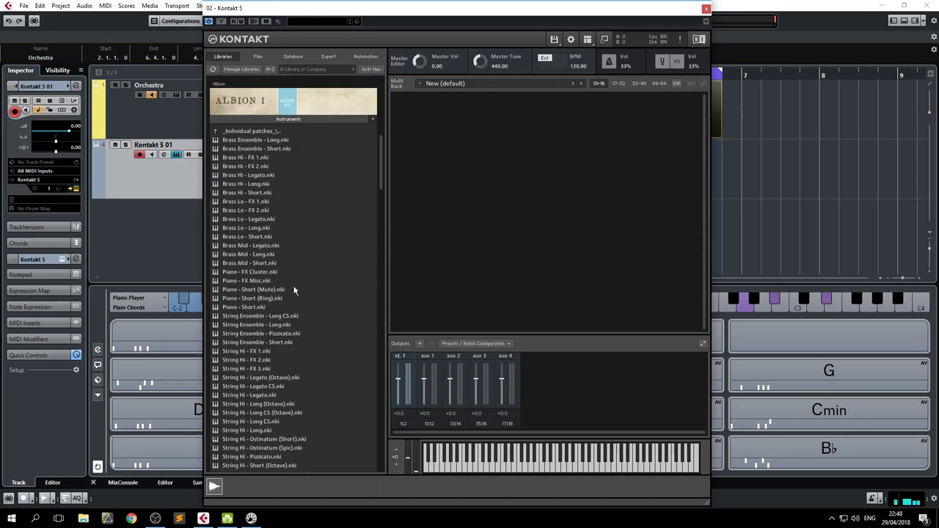
scroll(317, 308, "down", 3)
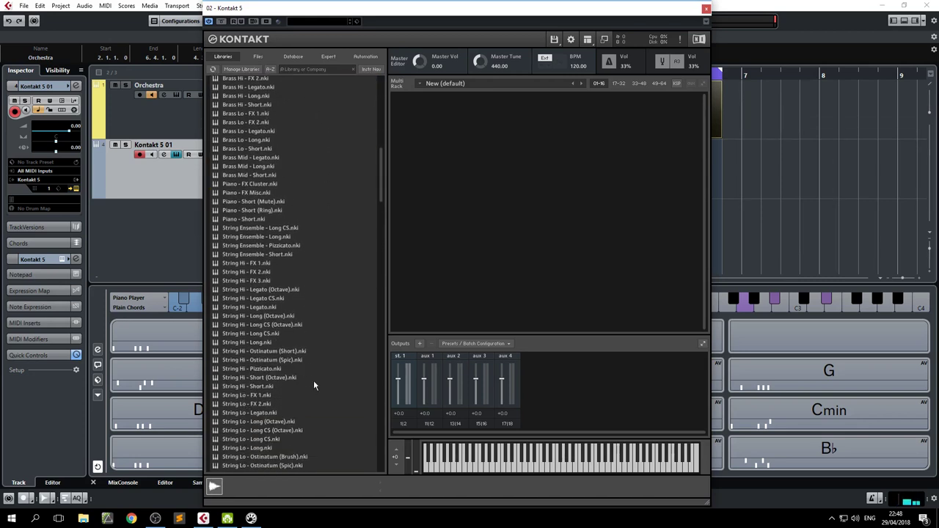
double_click(291, 361)
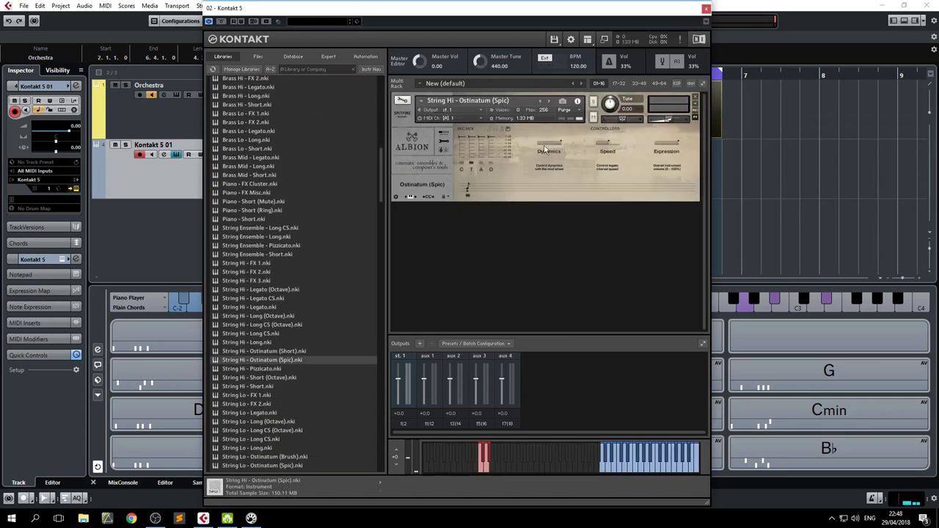
left_click(403, 125)
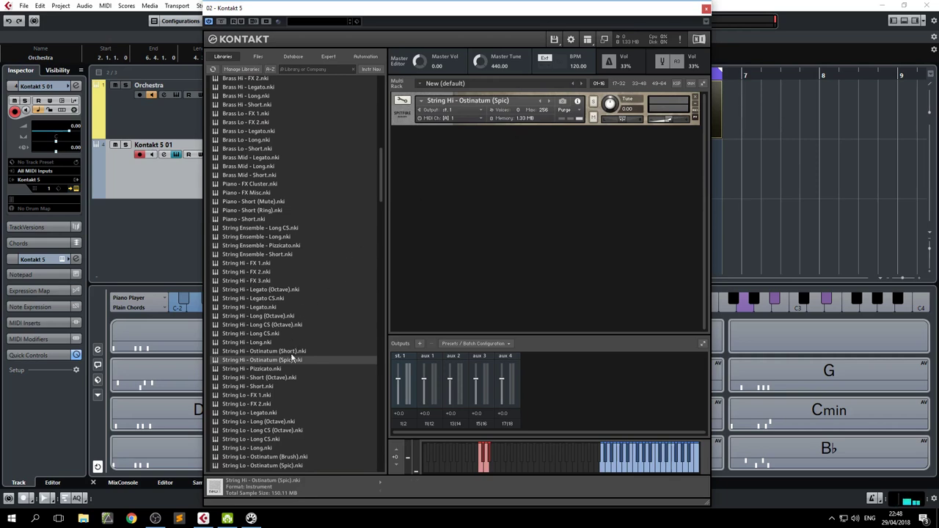
Step: Load Woodwind Lo - Short, Woodwind Hi - Short and String Lo - Short on channels 2–4
scroll(302, 252, "up", 3)
scroll(309, 253, "down", 5)
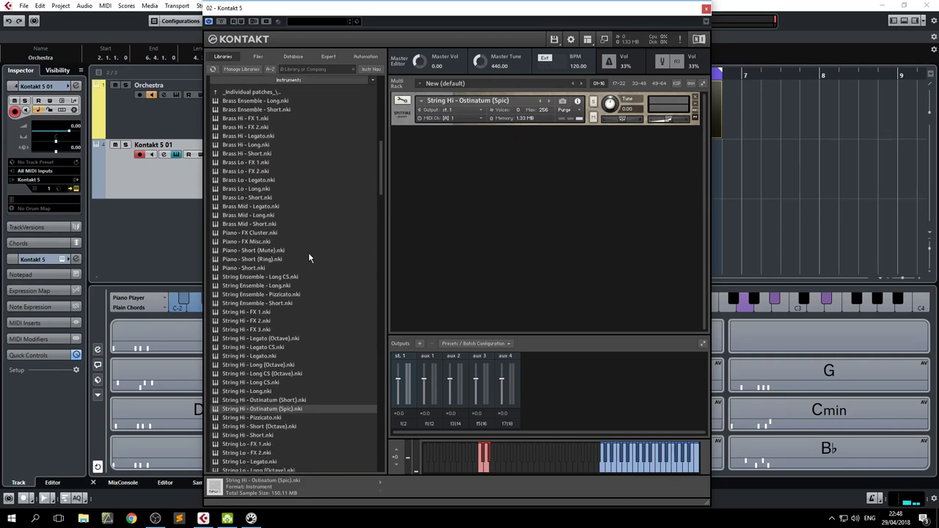
scroll(321, 320, "down", 5)
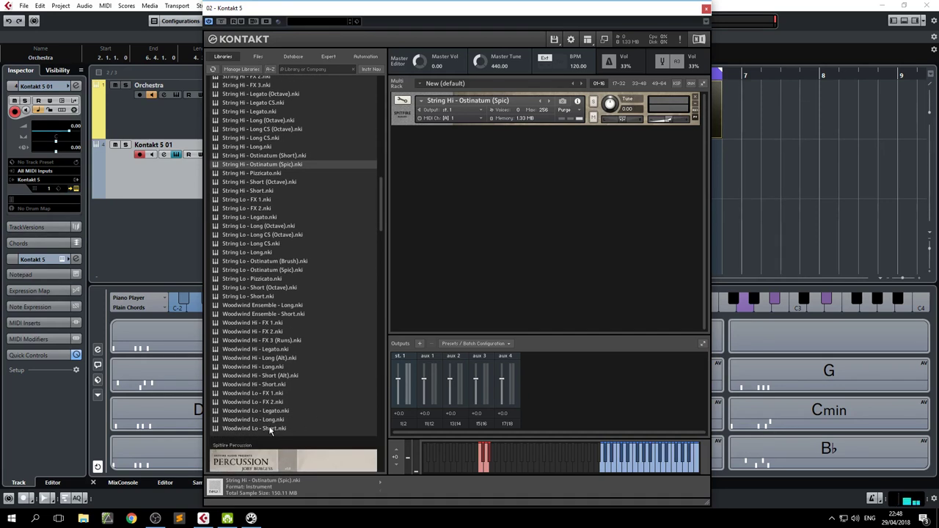
double_click(270, 430)
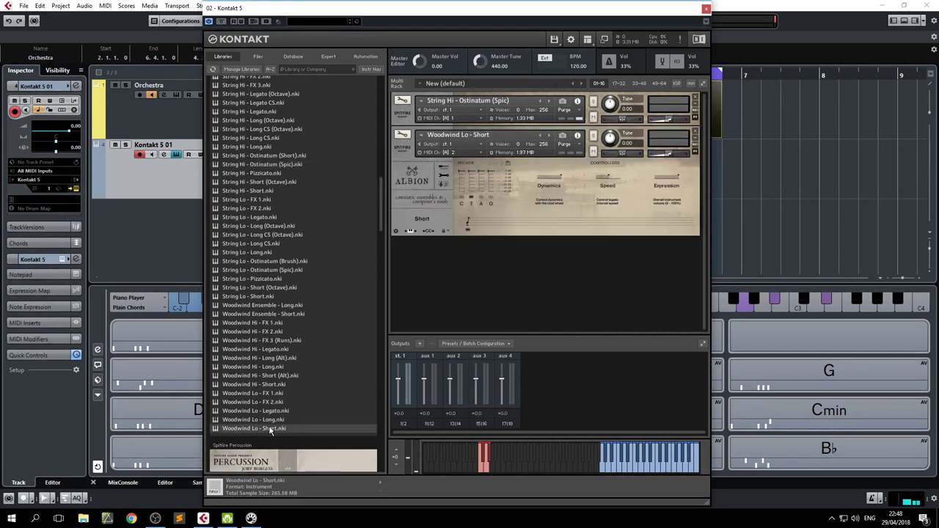
double_click(269, 384)
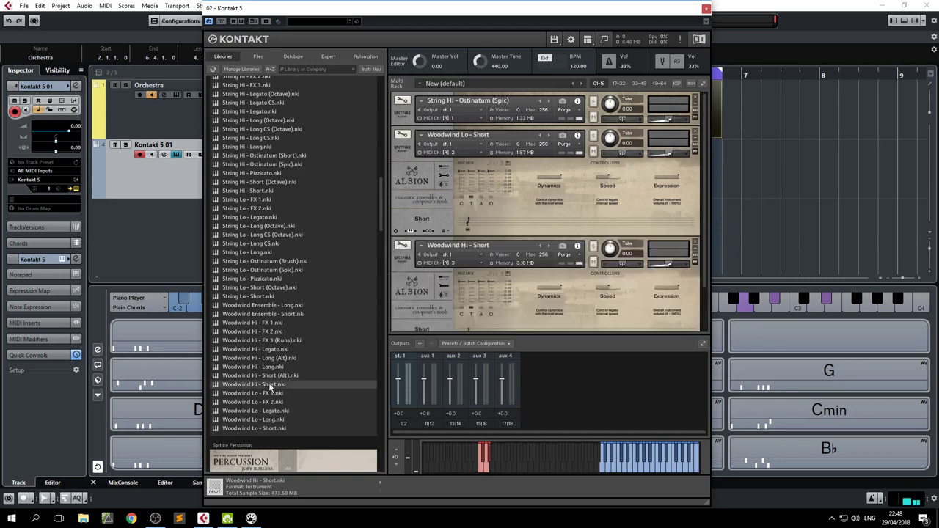
scroll(293, 302, "up", 1)
scroll(292, 302, "up", 1)
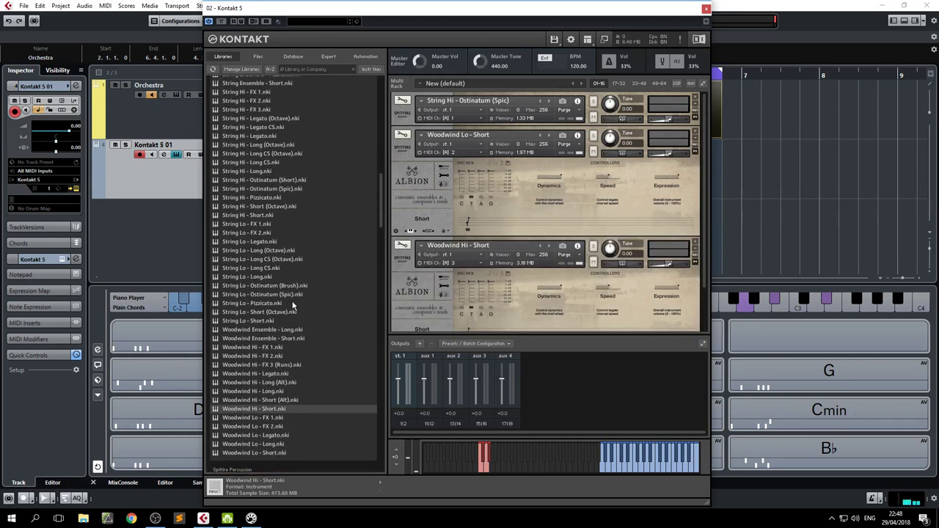
double_click(260, 322)
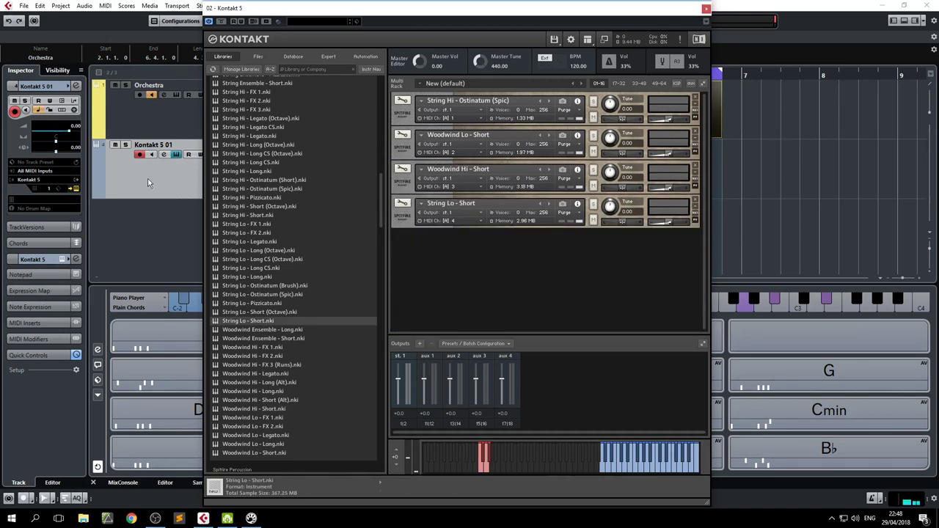
left_click(53, 190)
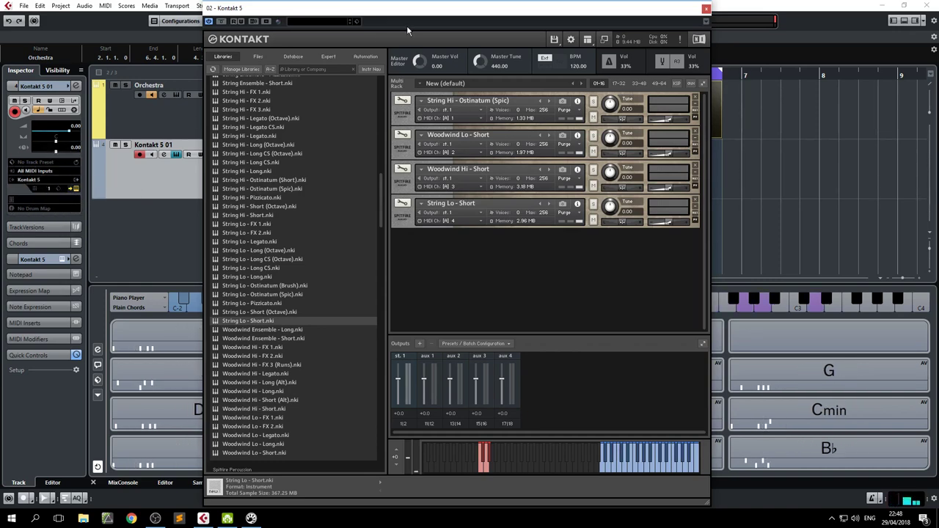
Step: Set the Kontakt track's MIDI channel to Any so all four stacked instruments respond, then close Kontakt
left_click_drag(411, 20, 540, 16)
left_click(262, 409)
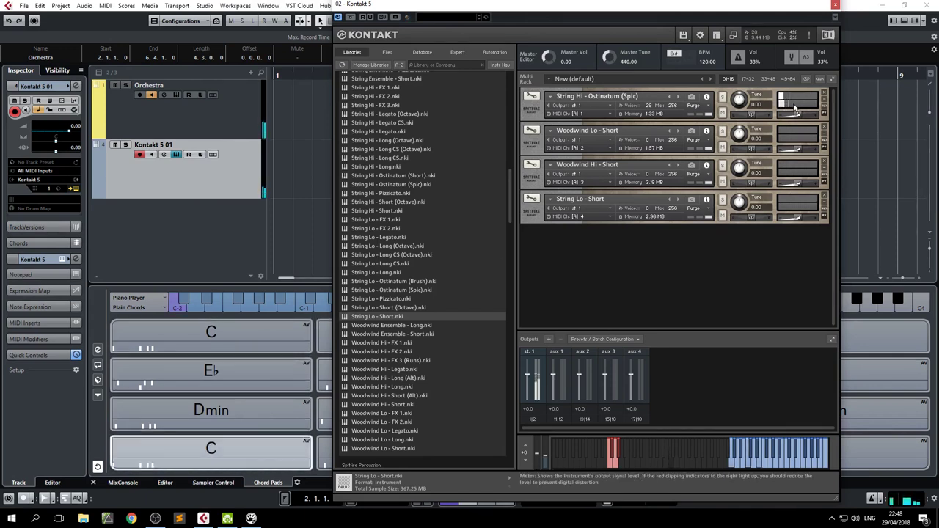
left_click(47, 193)
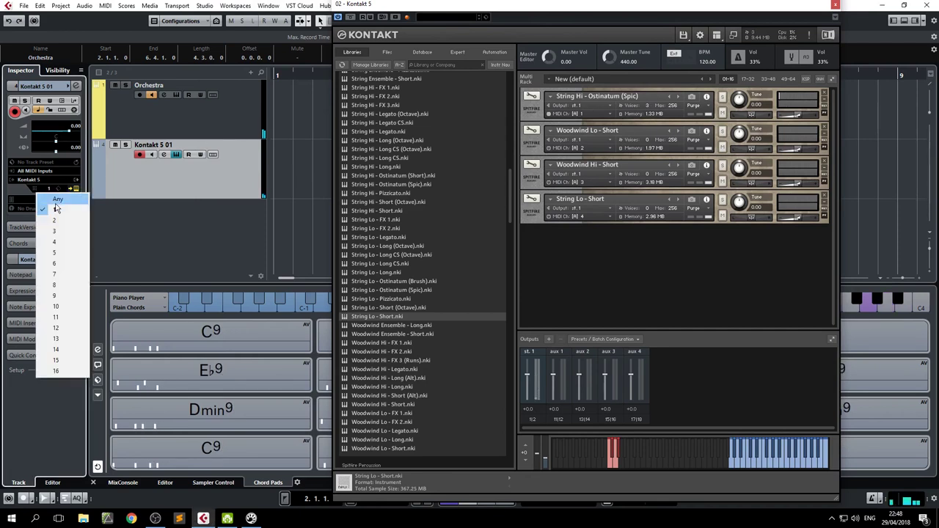
left_click(58, 205)
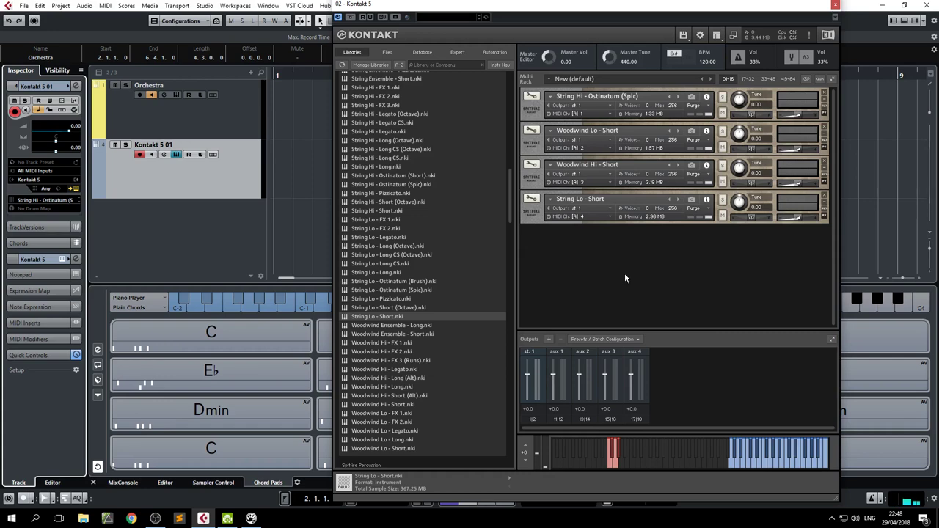
key("ctrl+w")
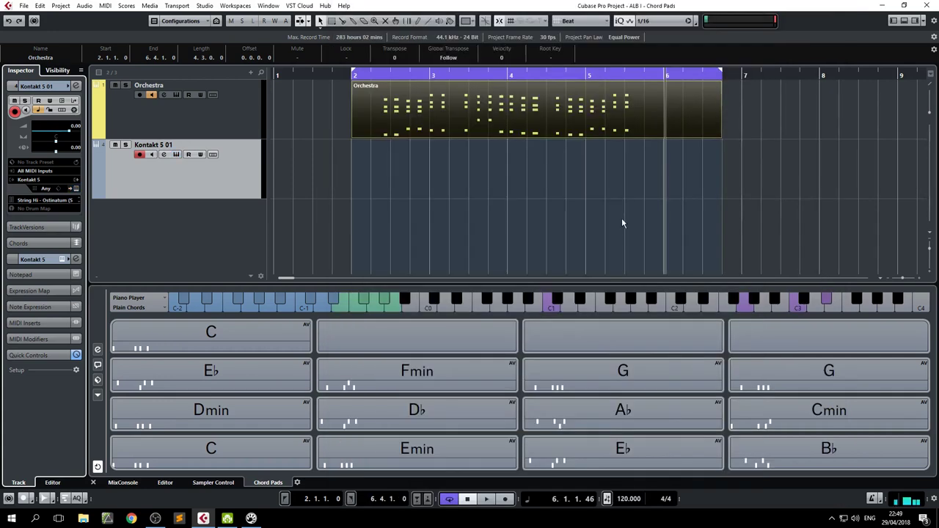
Step: Show the Chord Pads Remote Control settings for voicings, tensions and transpose, then bring GECO forward
left_click(97, 350)
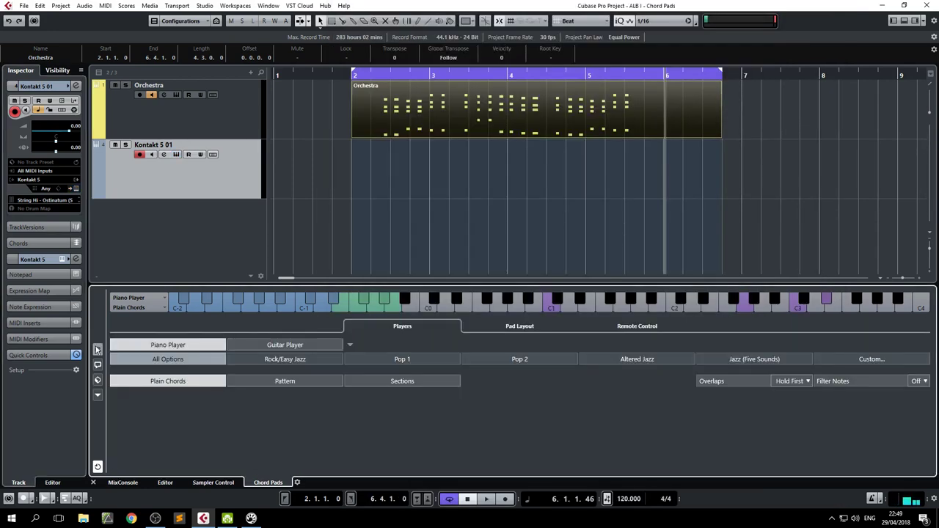
left_click(97, 350)
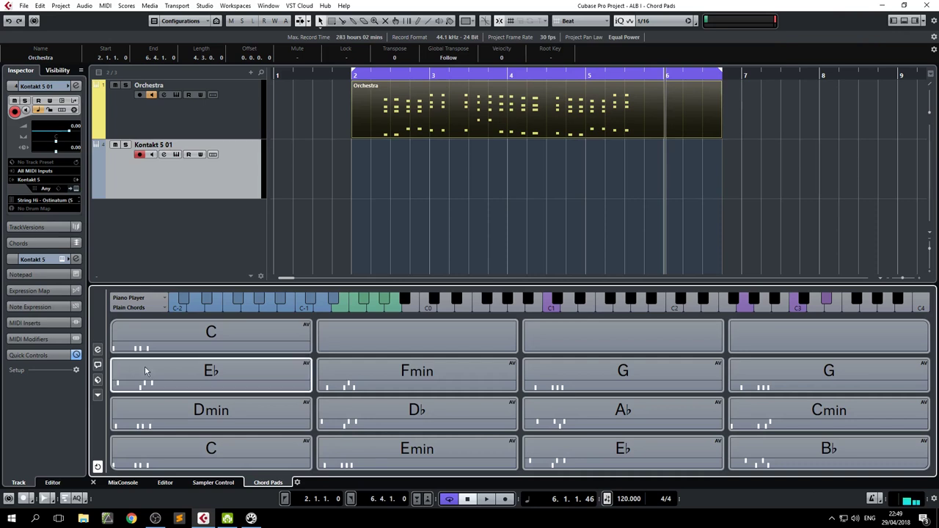
left_click(98, 349)
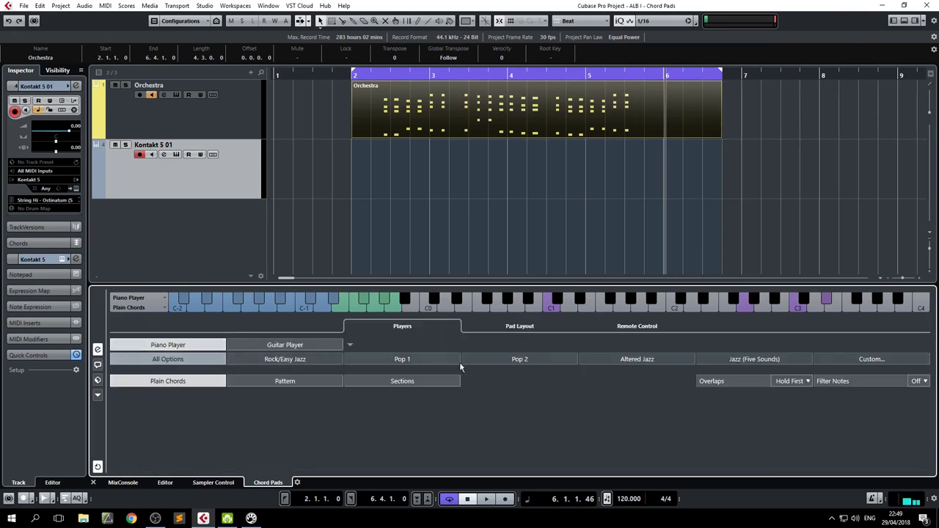
left_click(638, 327)
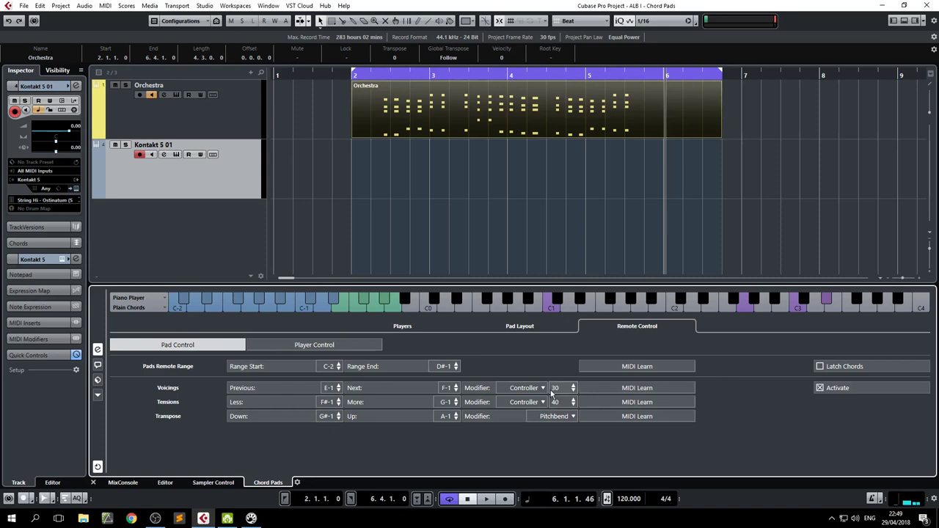
left_click(251, 519)
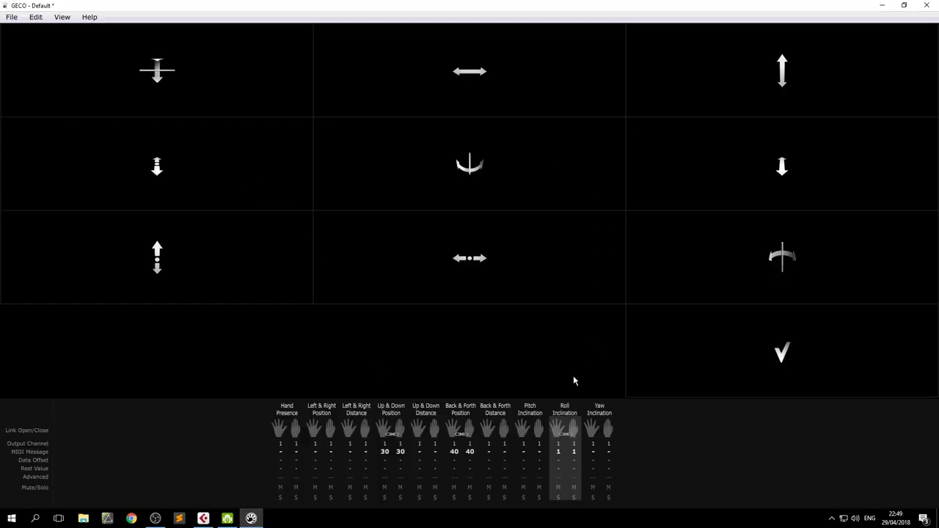